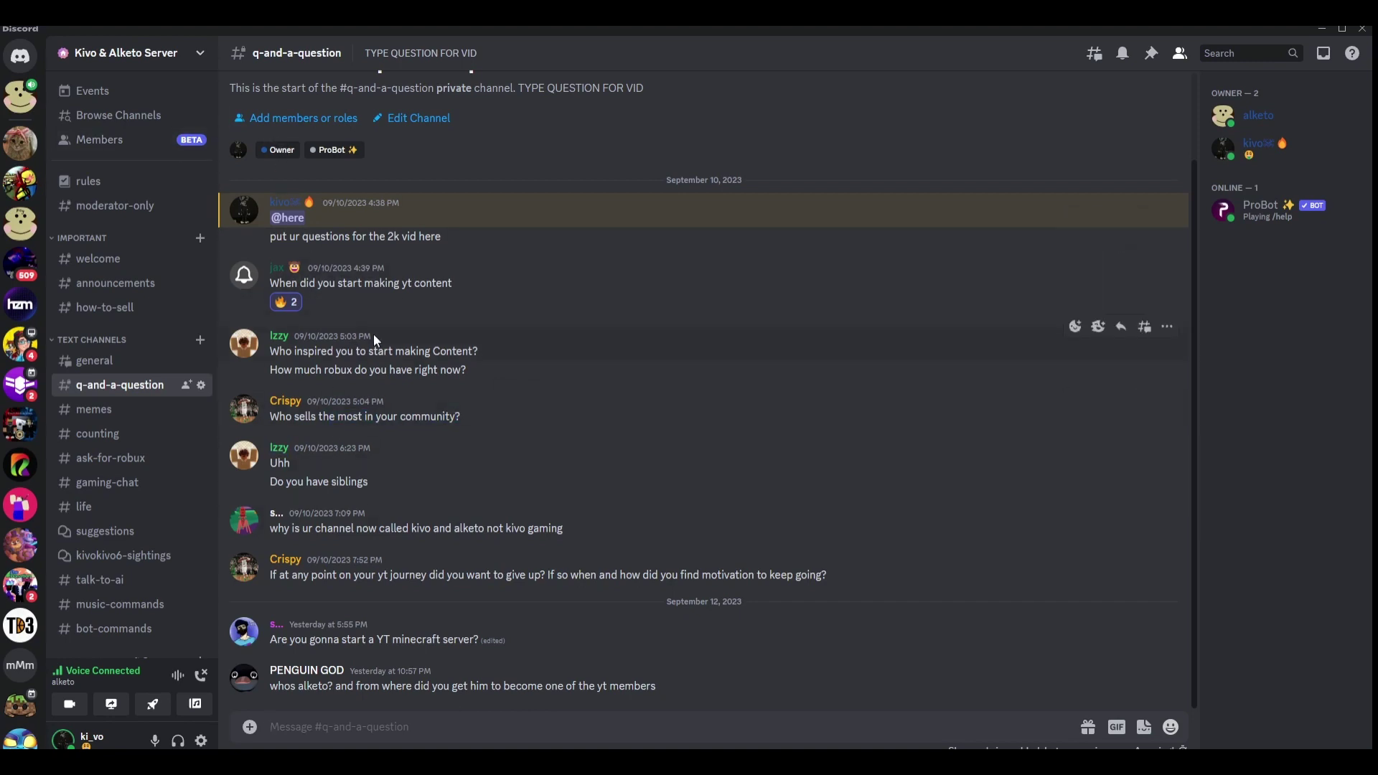
Highlight and then clear the questions about how much robux and about siblings.
left_click_drag(270, 370, 384, 401)
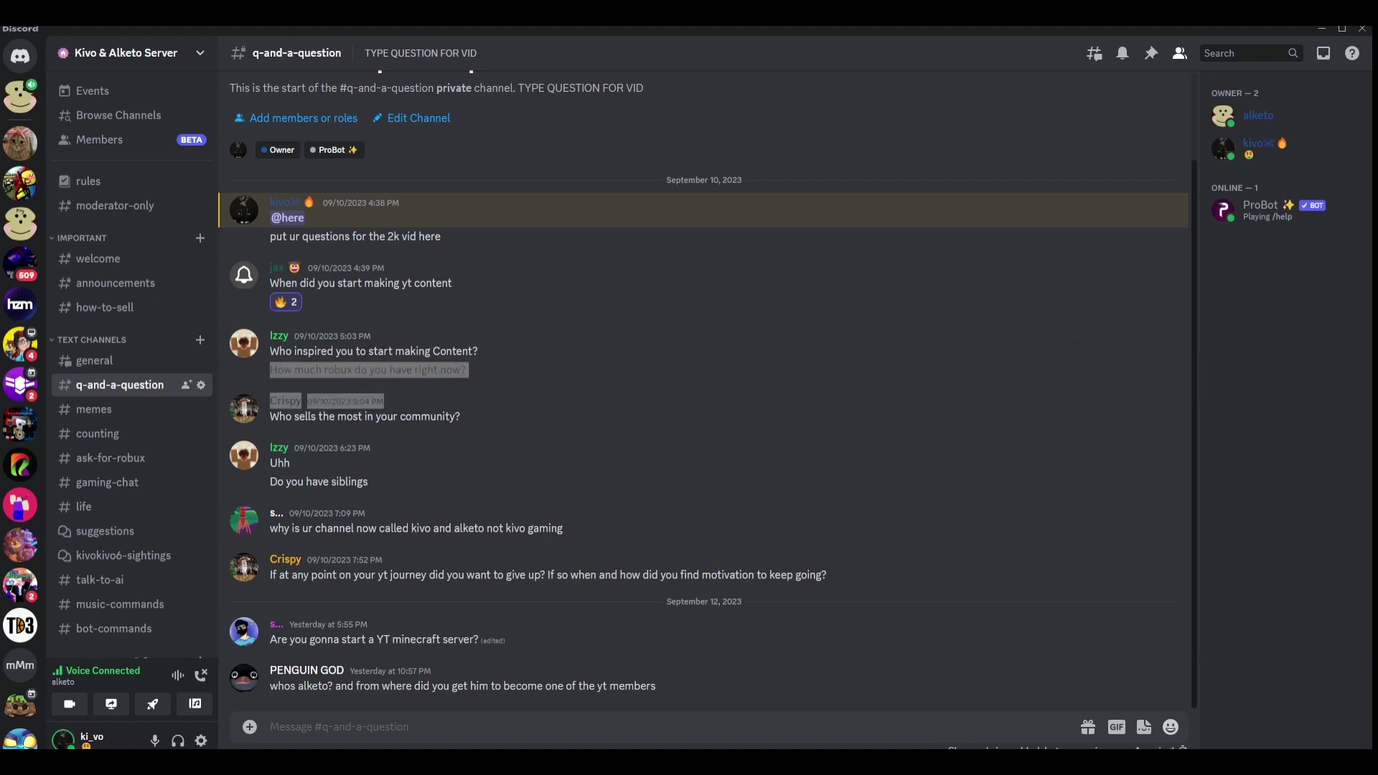
left_click(777, 456)
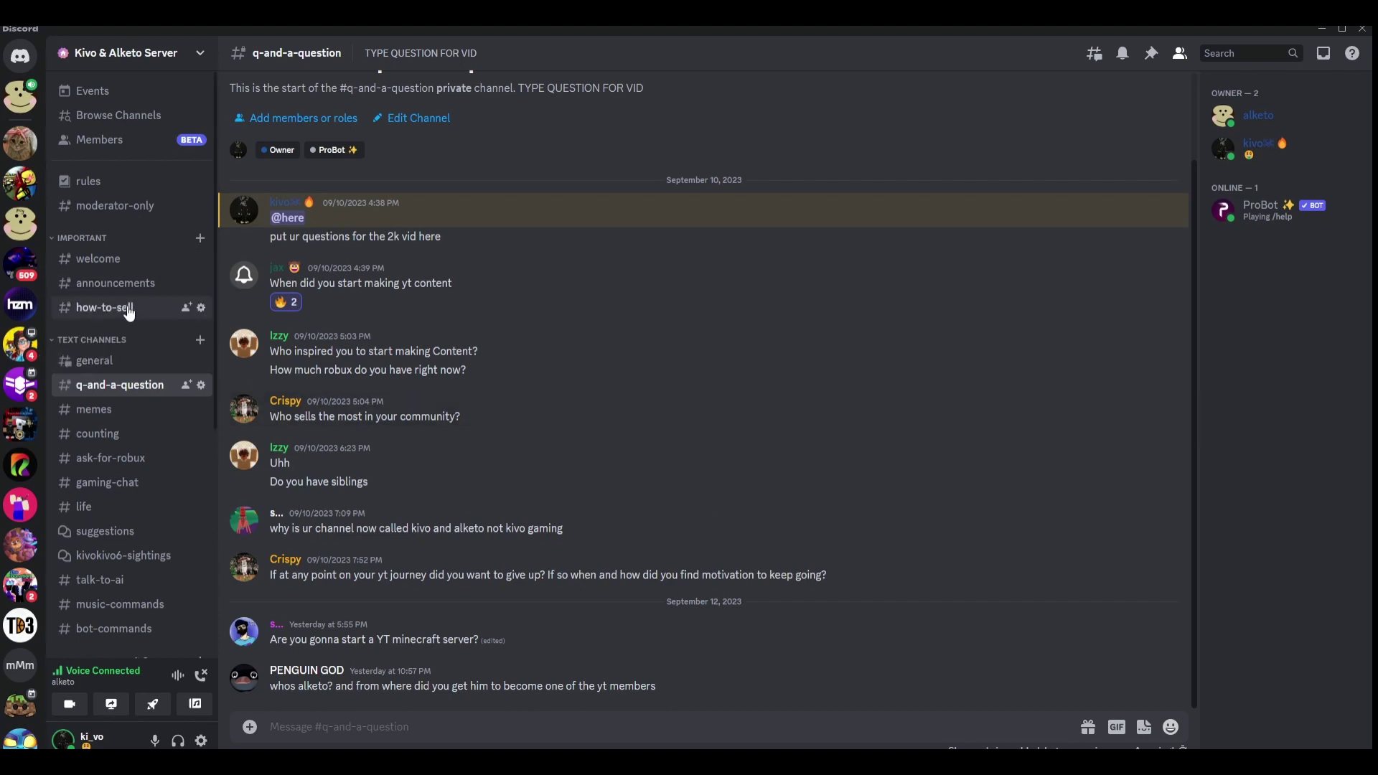
mouse_move(319, 481)
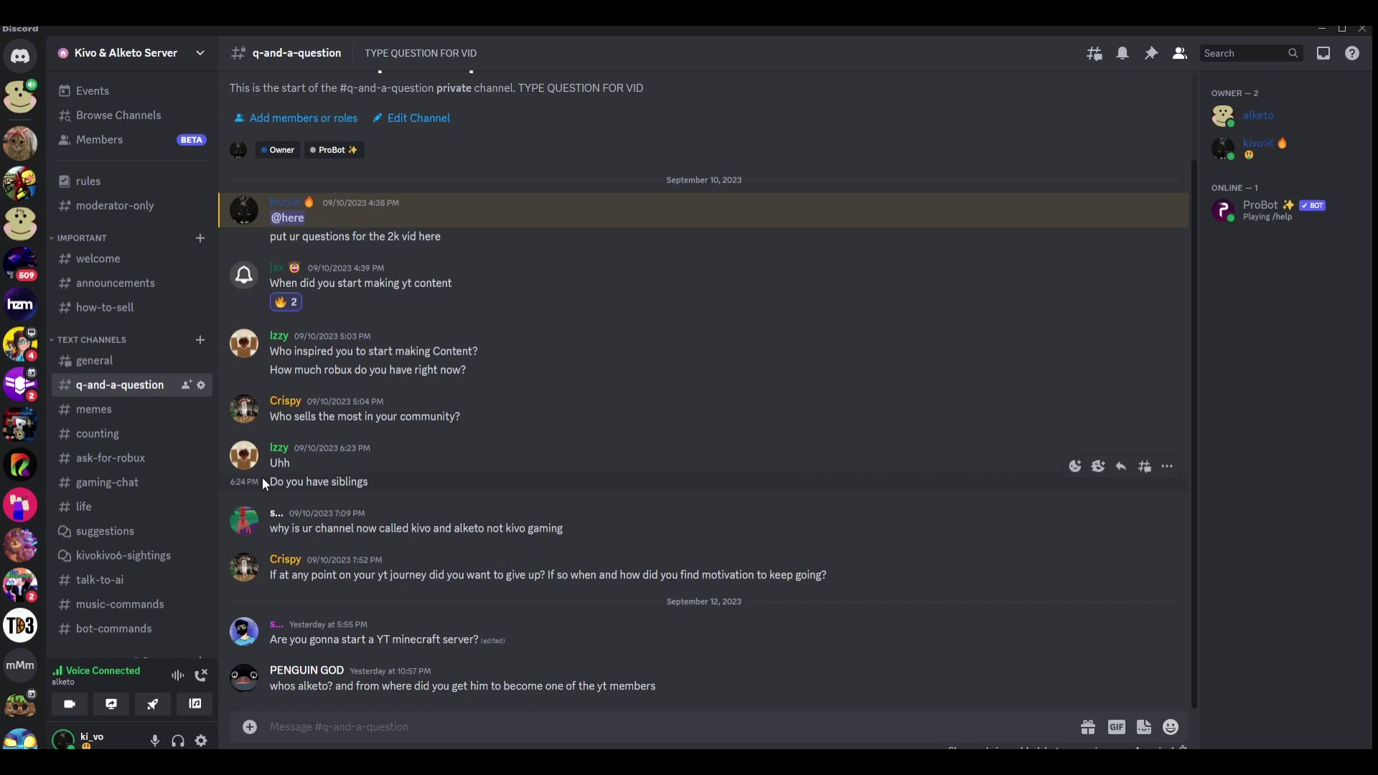
left_click_drag(317, 482, 398, 481)
left_click(395, 479)
Highlight the question about the channel's new name twice, then clear it.
left_click_drag(270, 530, 602, 525)
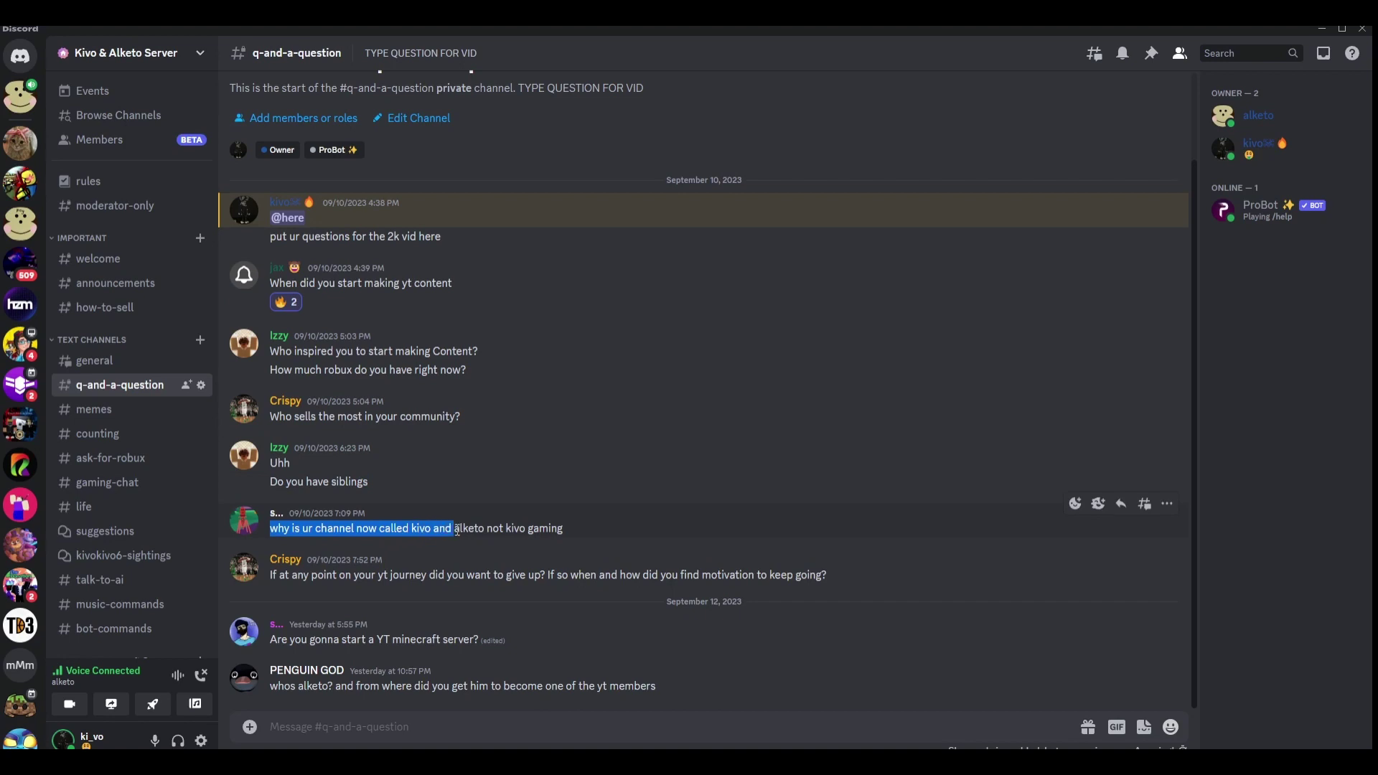
left_click(602, 525)
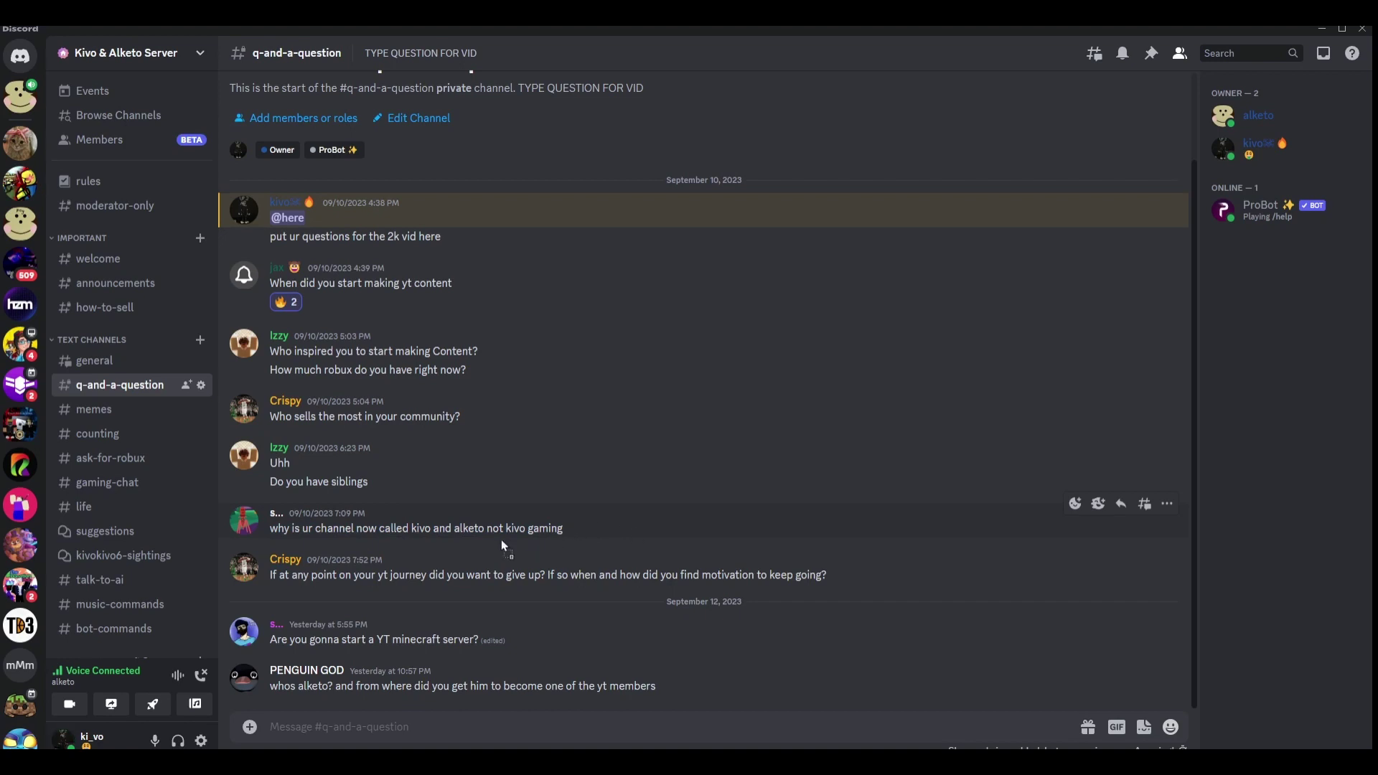
left_click_drag(269, 528, 491, 526)
left_click(474, 525)
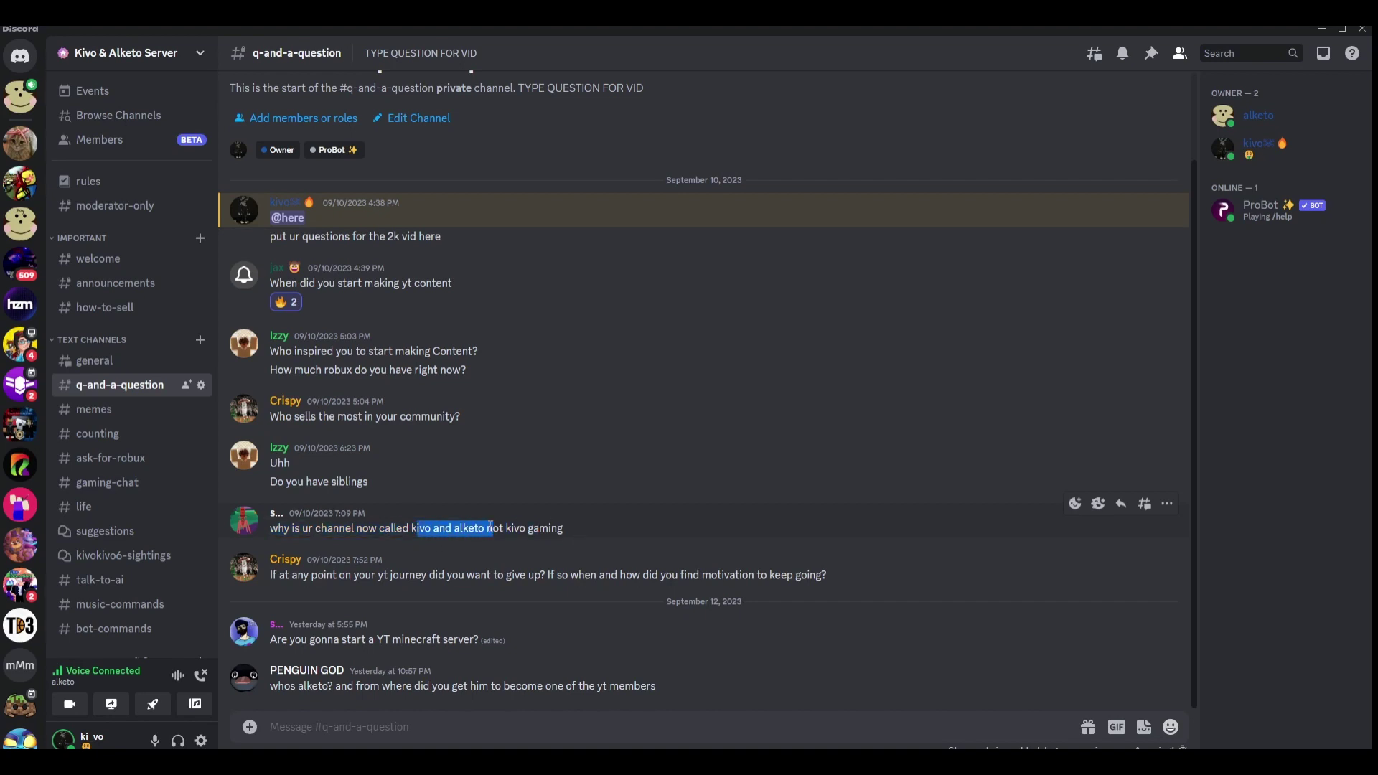
left_click(439, 535)
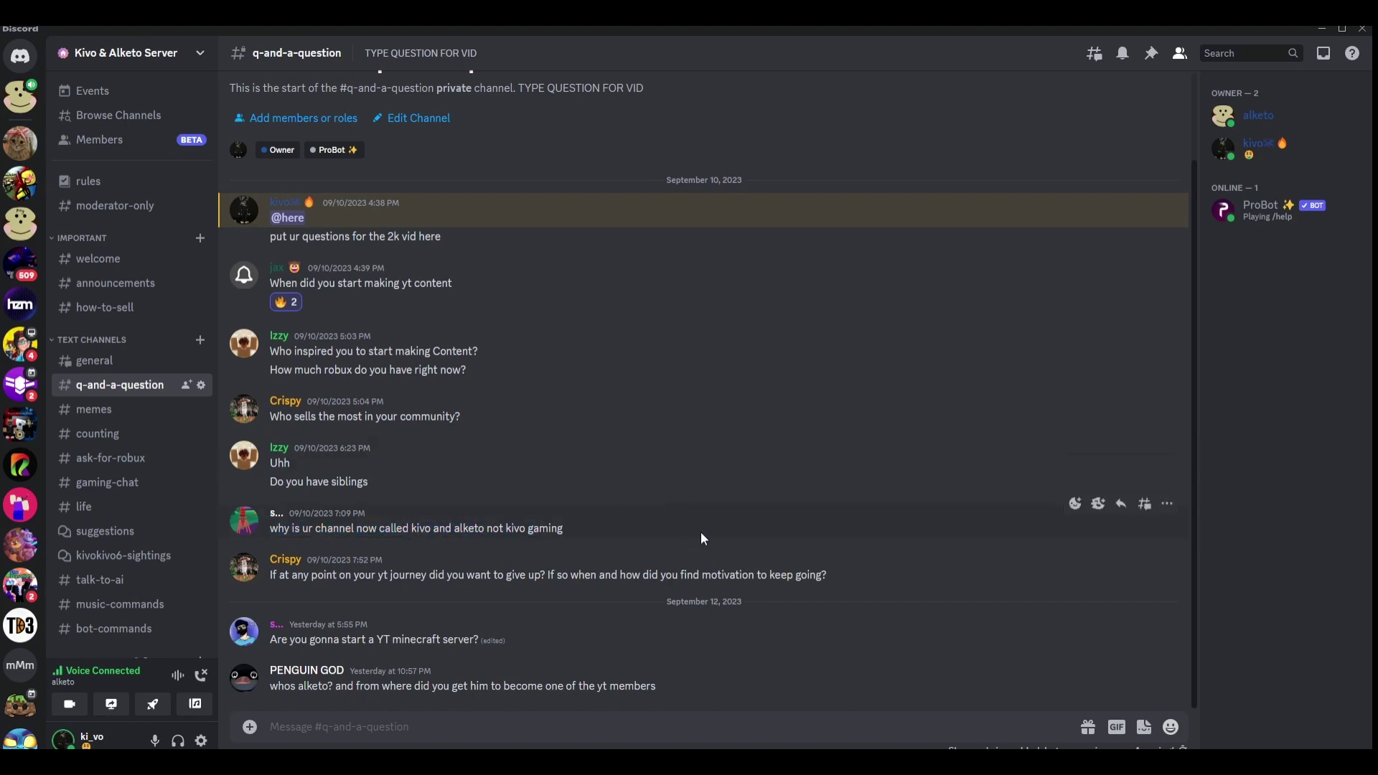
scroll(1076, 554, "up", 1)
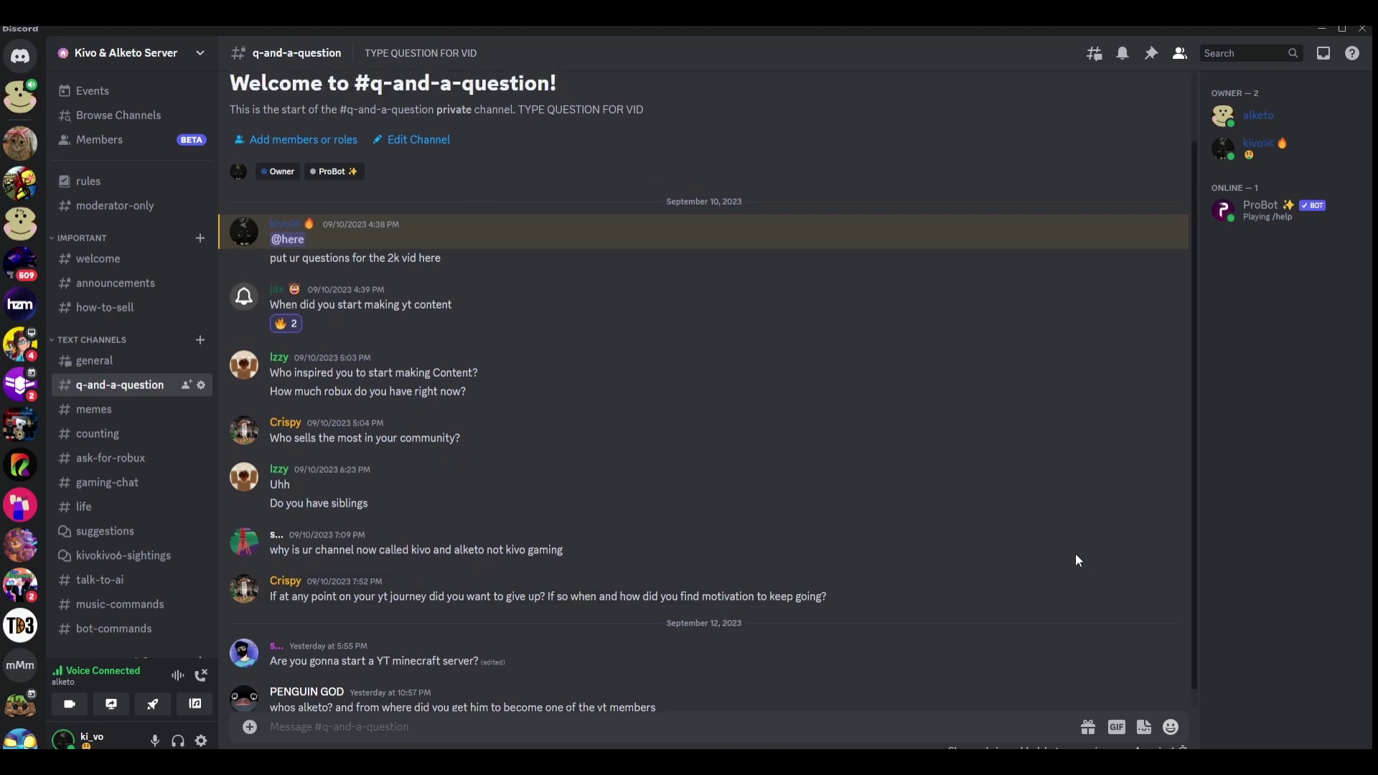
scroll(923, 594, "down", 1)
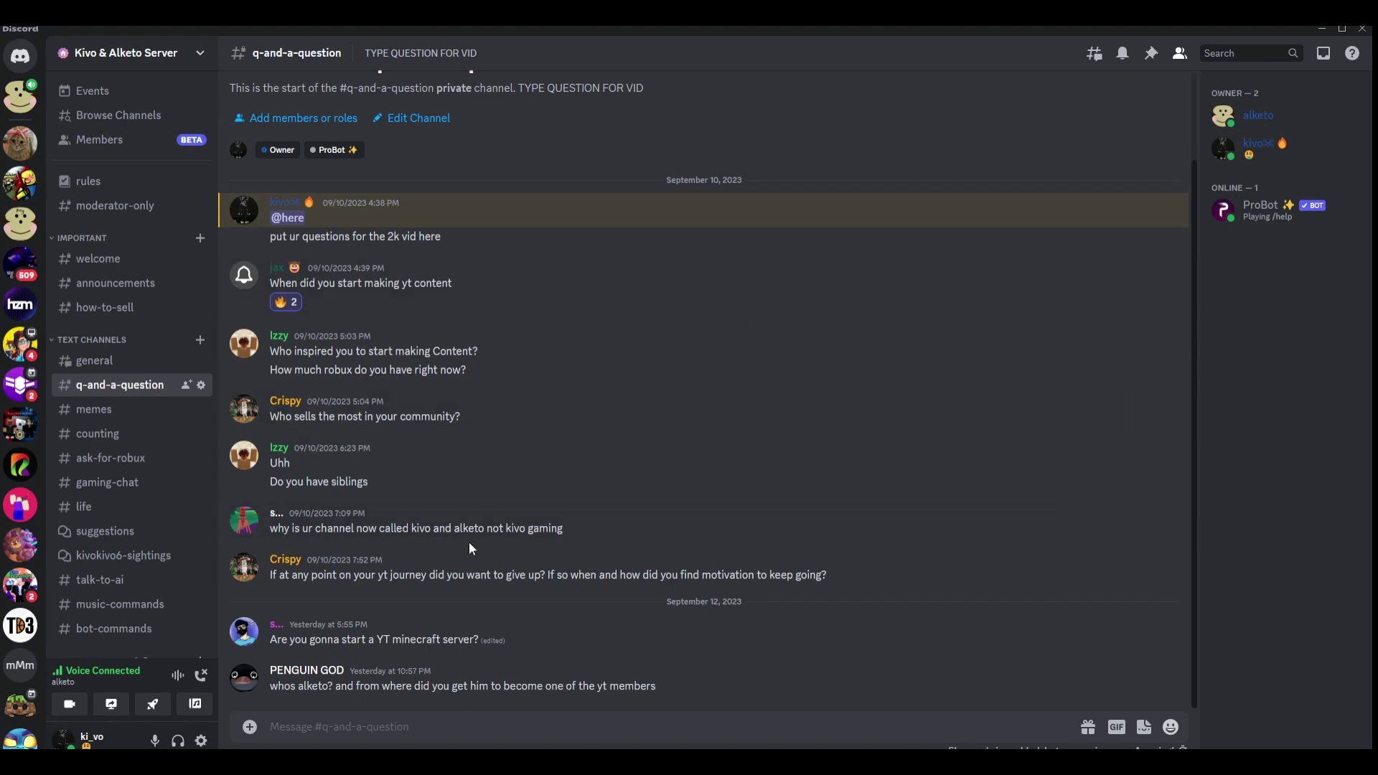
Highlight the whole giving-up question, then clear the selection.
double_click(287, 576)
left_click_drag(292, 578, 305, 578)
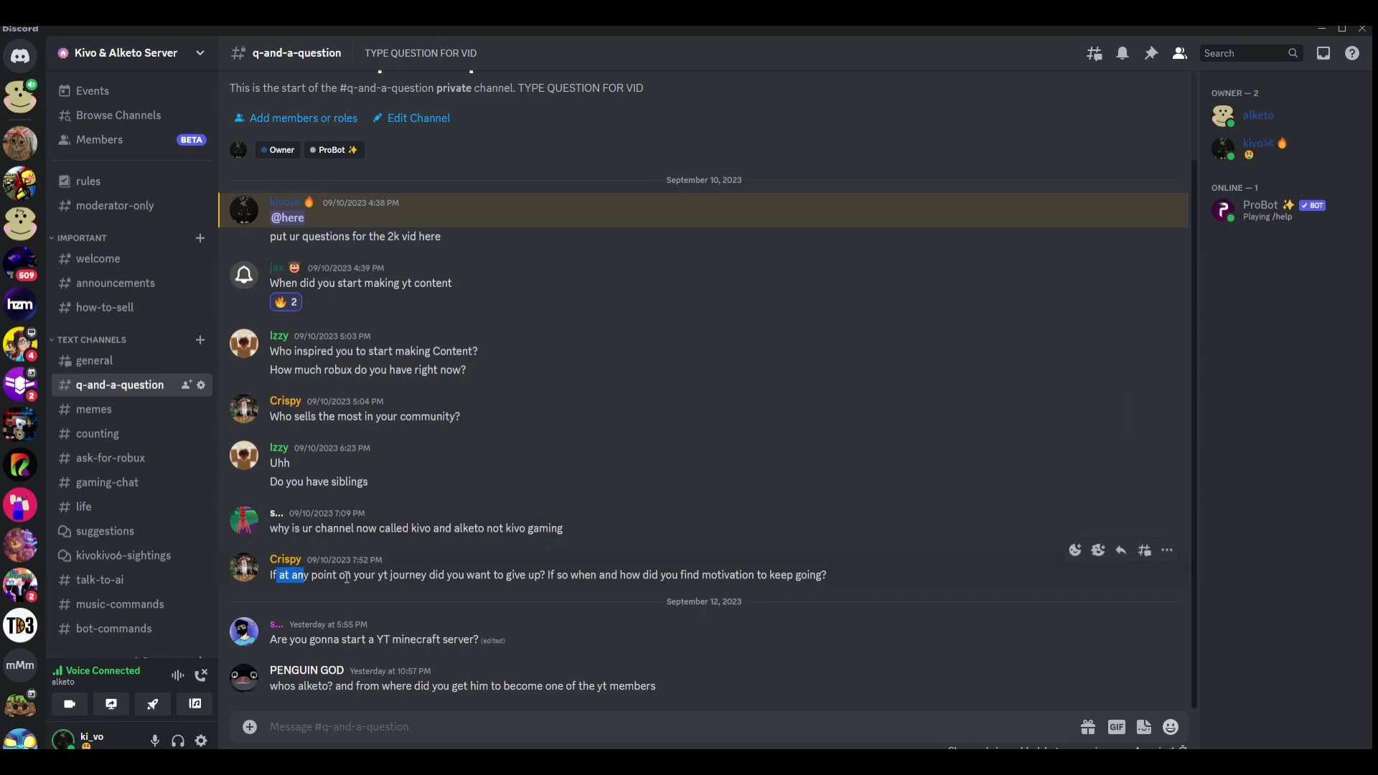
mouse_move(548, 574)
left_click_drag(832, 572, 284, 584)
left_click(280, 584)
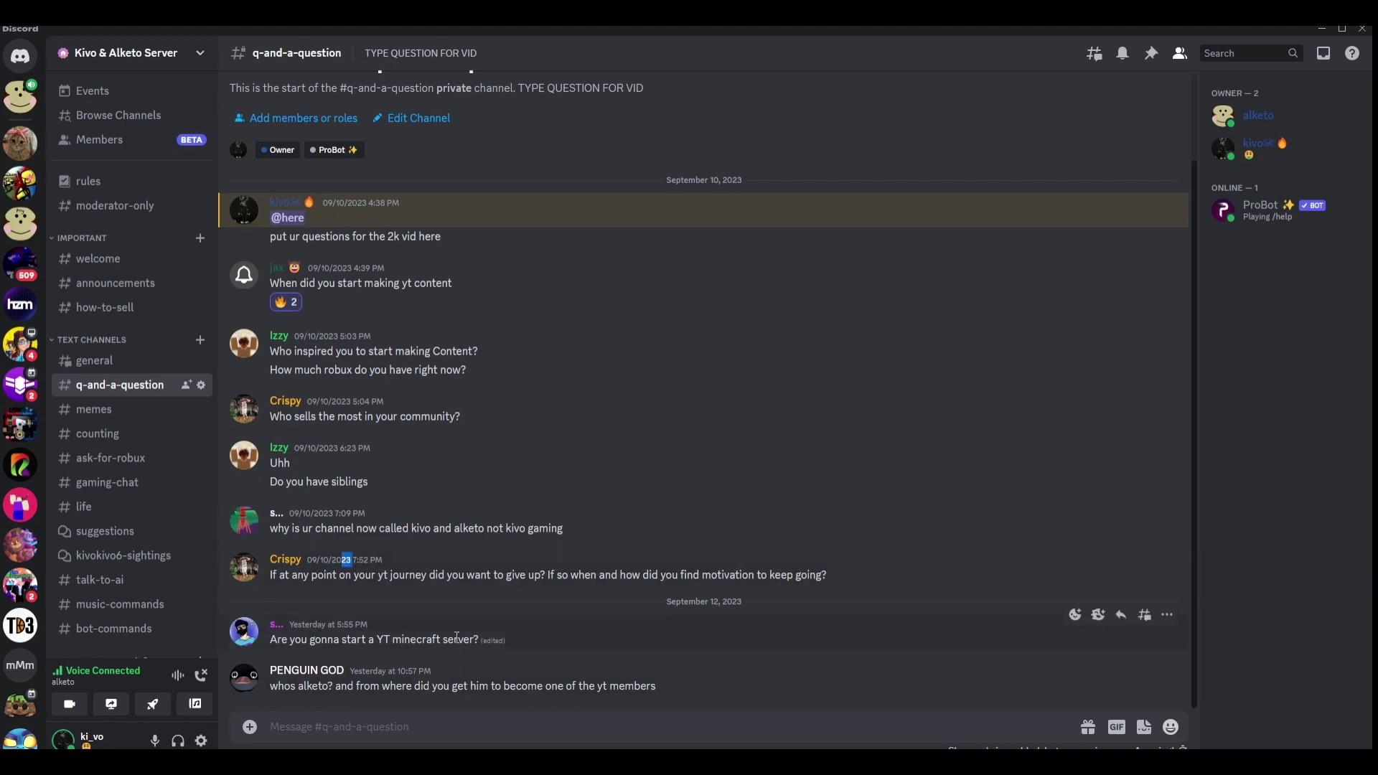
Highlight the Minecraft server question, then clear the selection.
left_click_drag(268, 640, 343, 639)
left_click(375, 637)
left_click_drag(478, 644, 268, 638)
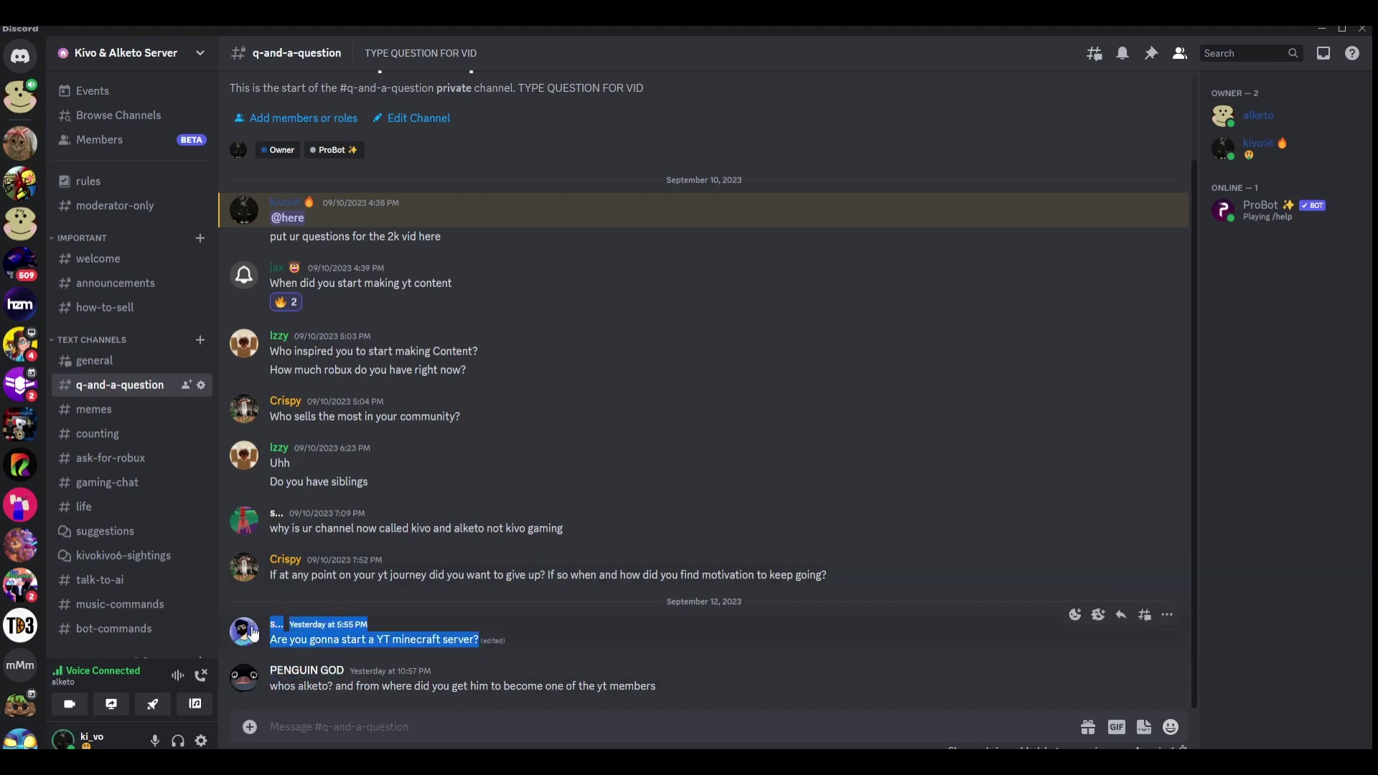
left_click(520, 629)
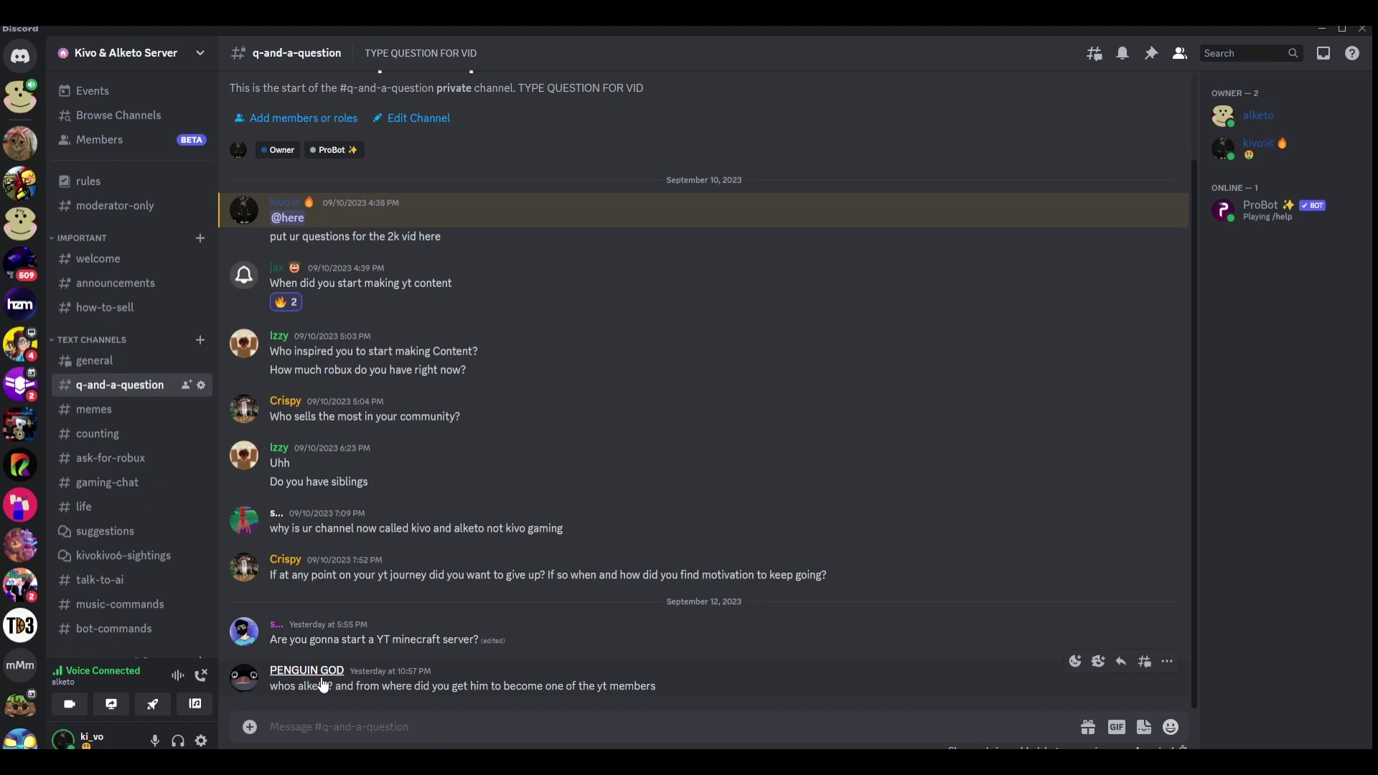
Highlight the question asking who Alketo is, then clear the selection.
left_click_drag(346, 685, 666, 685)
left_click(667, 685)
left_click_drag(268, 688, 499, 695)
left_click(497, 686)
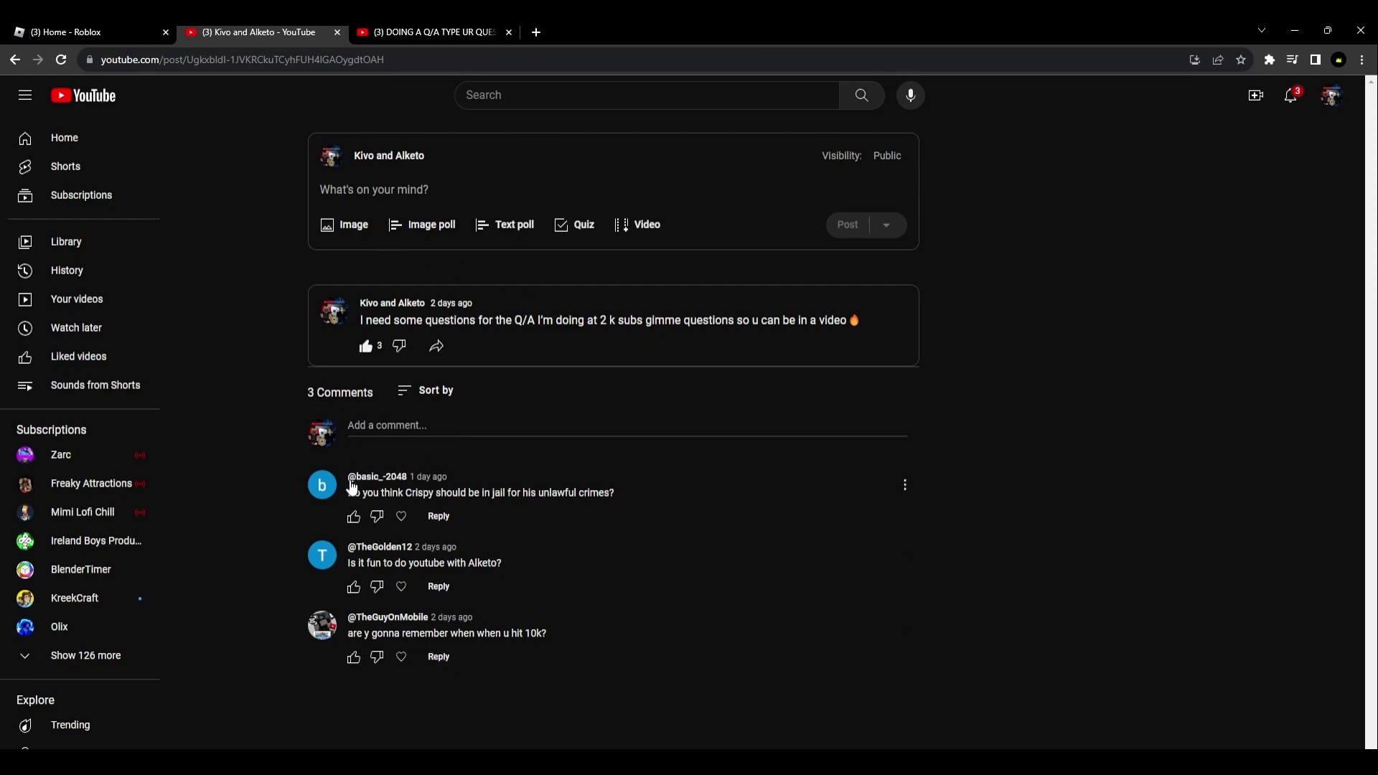
Highlight the jail-and-crimes comment and the is-it-fun-to-do-YouTube comment.
left_click_drag(586, 492, 531, 493)
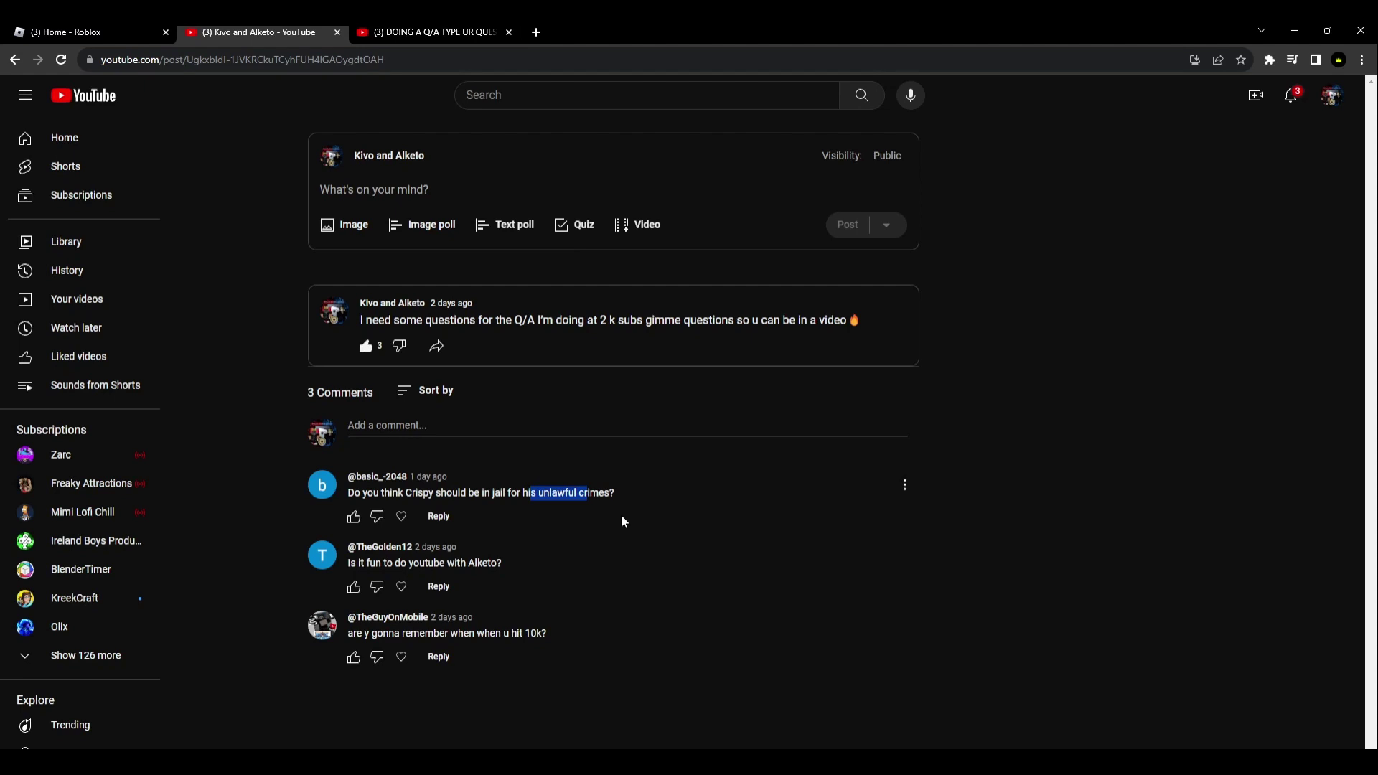
left_click_drag(624, 517, 347, 492)
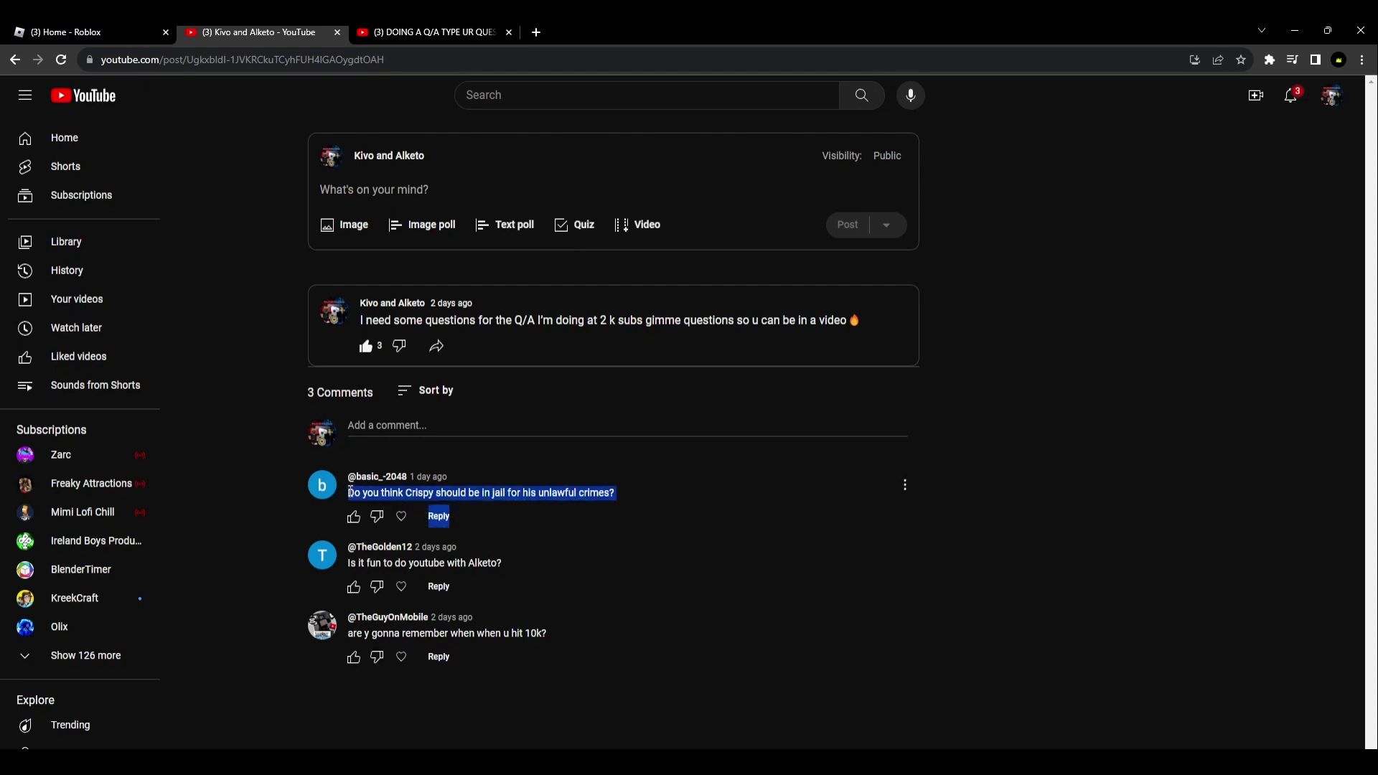
left_click(642, 498)
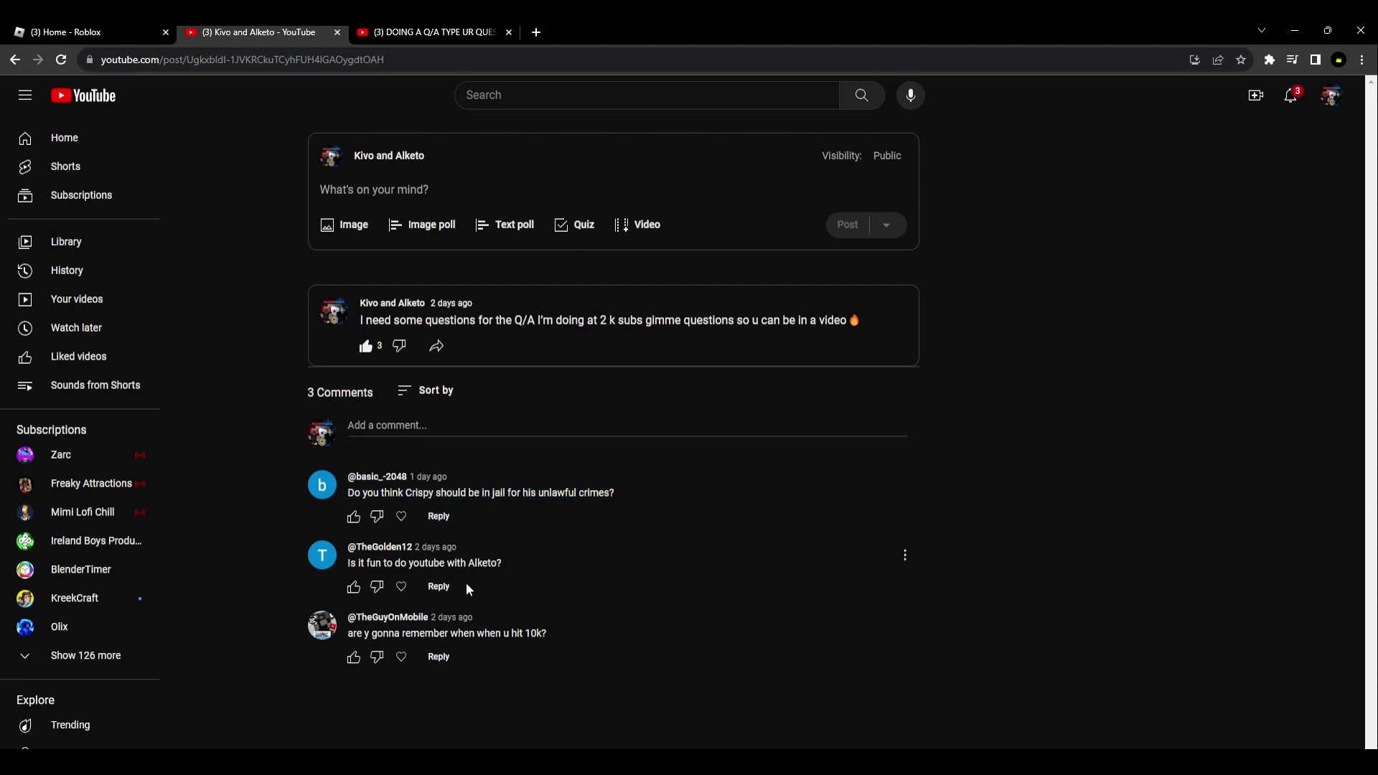
triple_click(457, 561)
left_click_drag(458, 560, 335, 574)
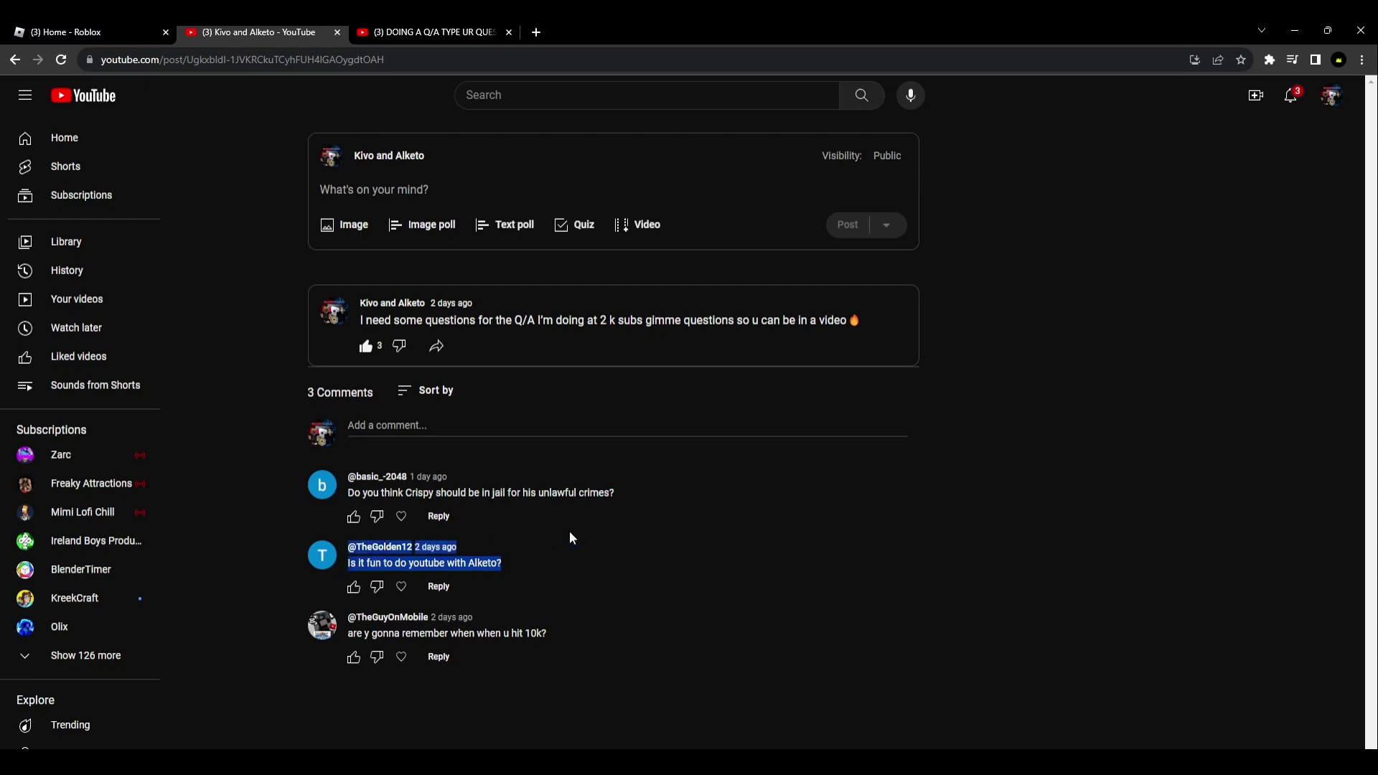
left_click(474, 531)
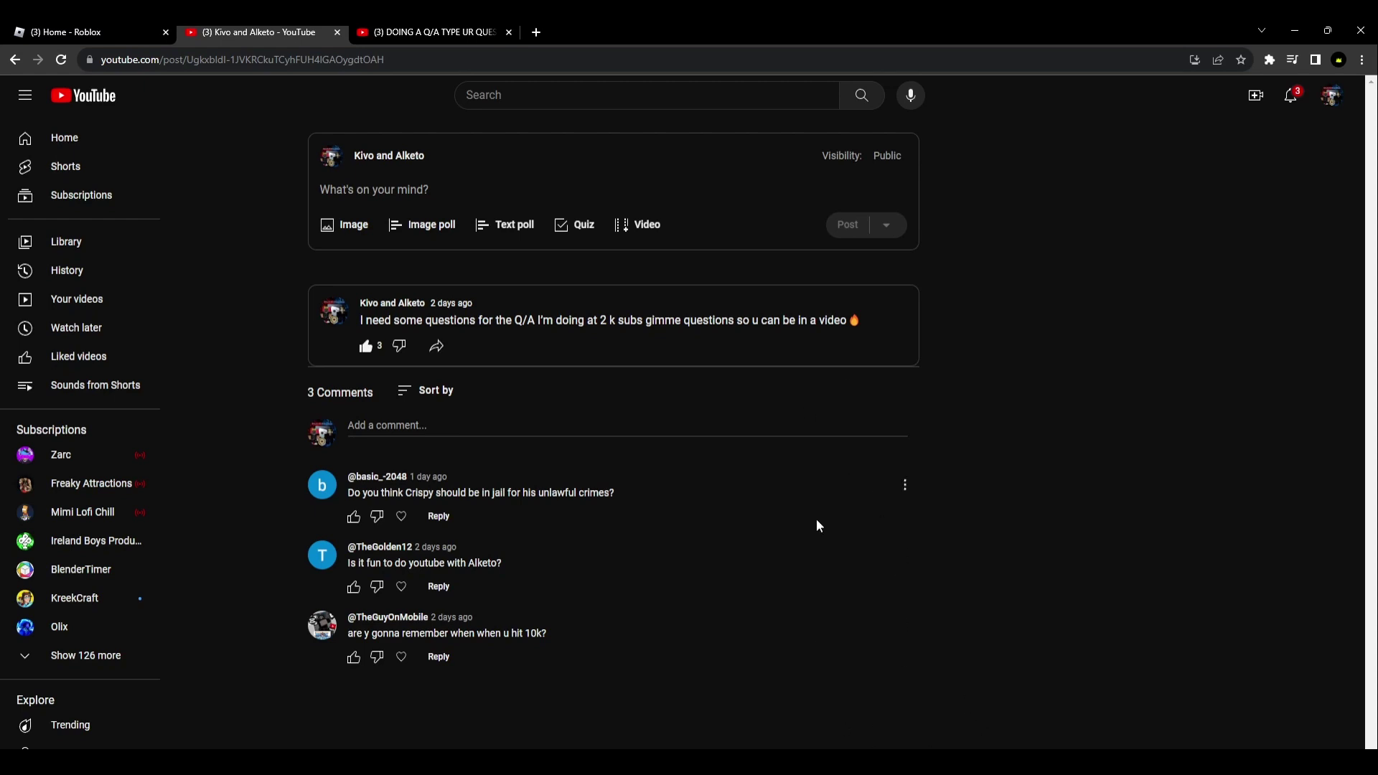
left_click(431, 33)
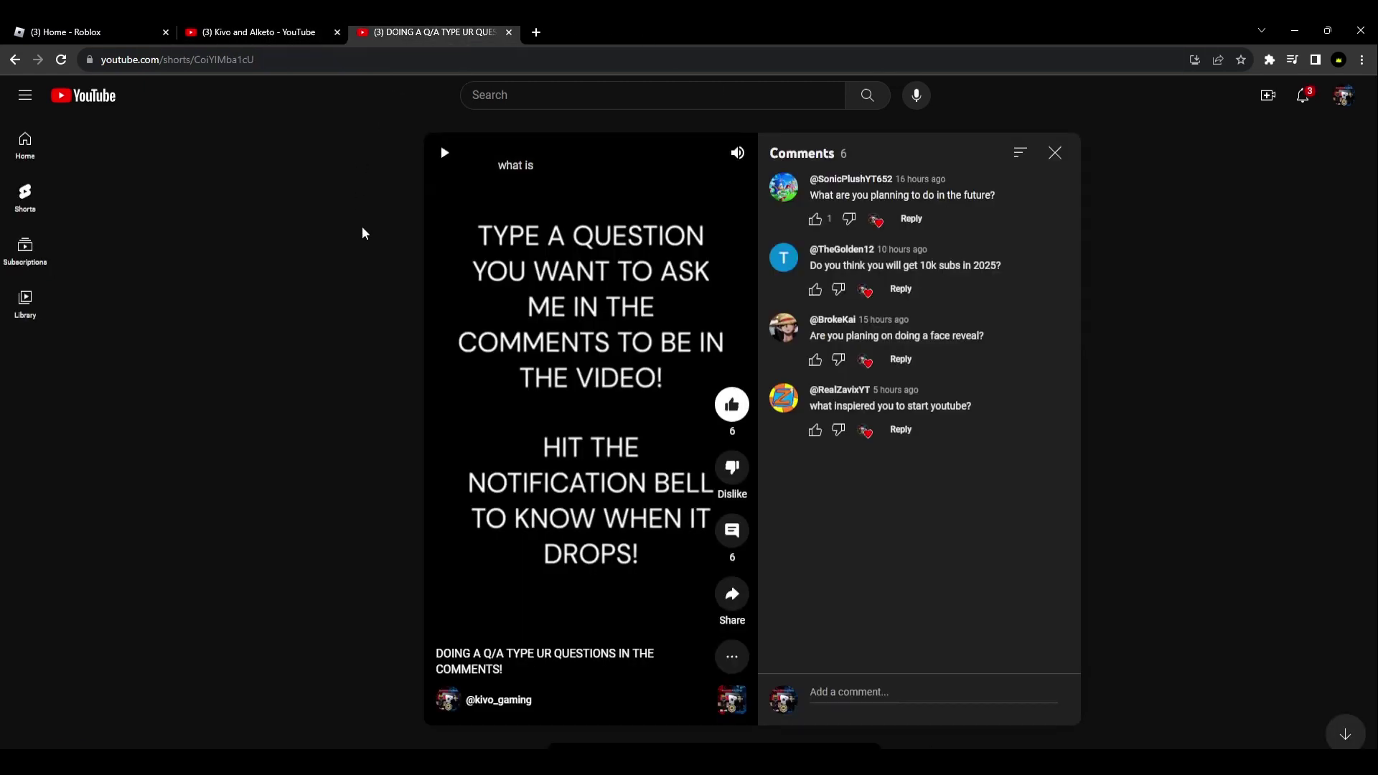
left_click_drag(822, 196, 895, 195)
left_click(972, 204)
left_click_drag(986, 198, 850, 202)
left_click(854, 209)
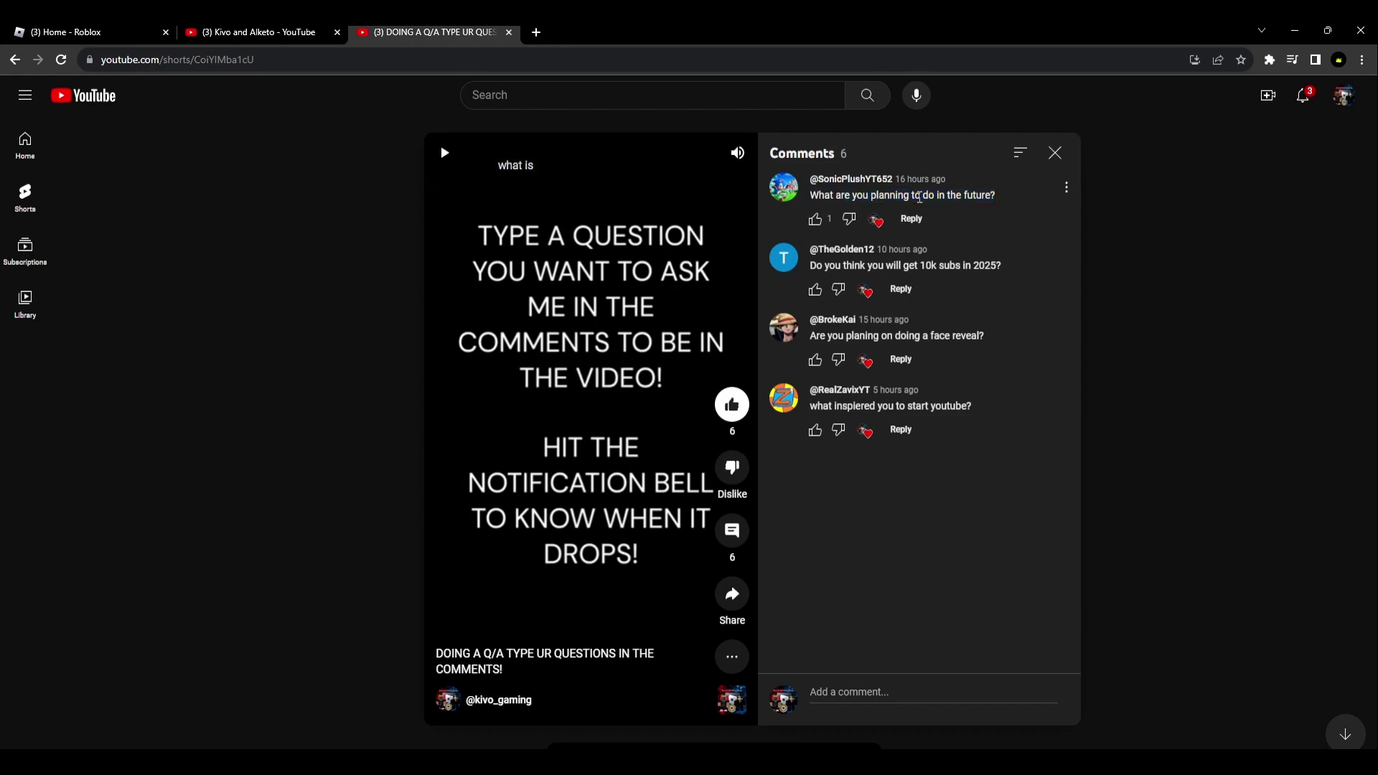
triple_click(990, 194)
left_click(988, 195)
mouse_move(833, 265)
left_mouse_down()
mouse_move(883, 249)
mouse_move(1011, 258)
left_mouse_up()
left_click(1031, 244)
mouse_move(915, 410)
left_click_drag(817, 406, 919, 407)
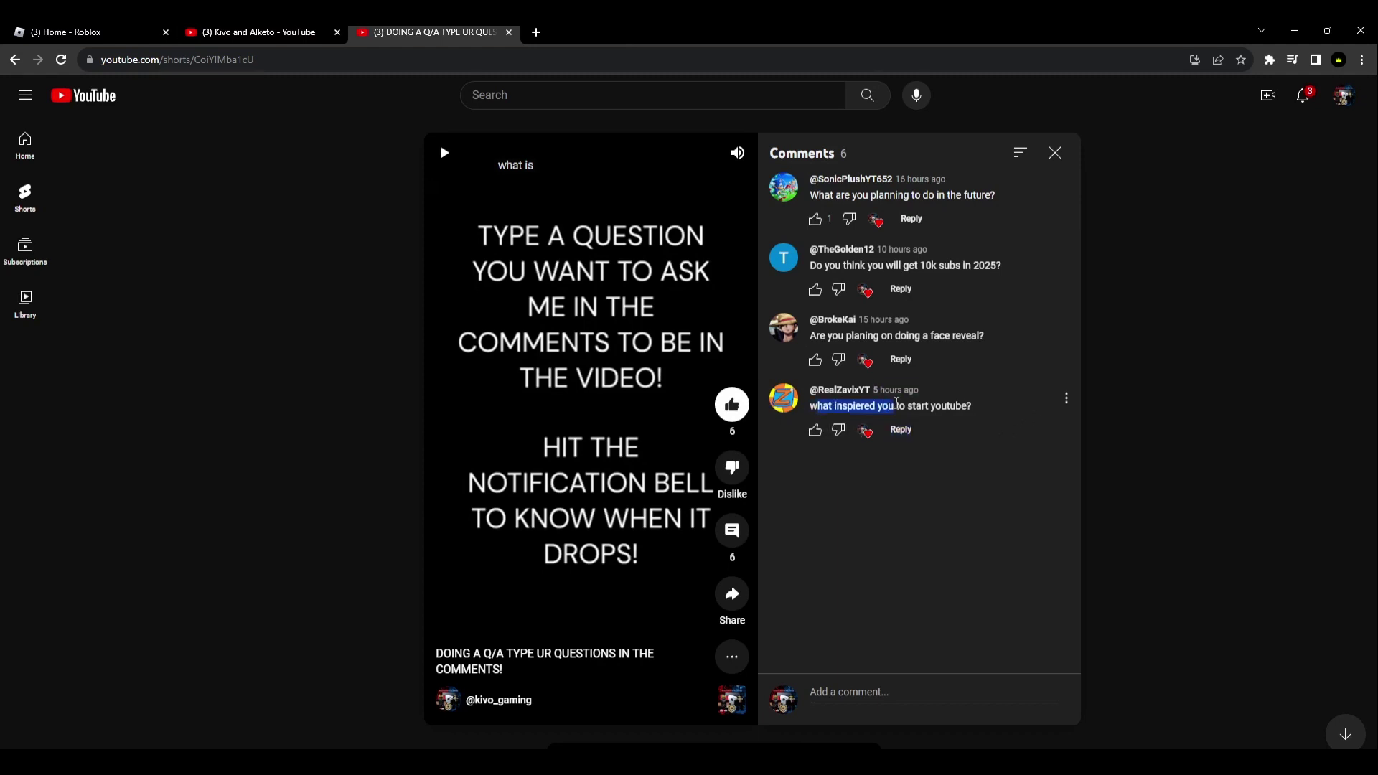
left_click(970, 397)
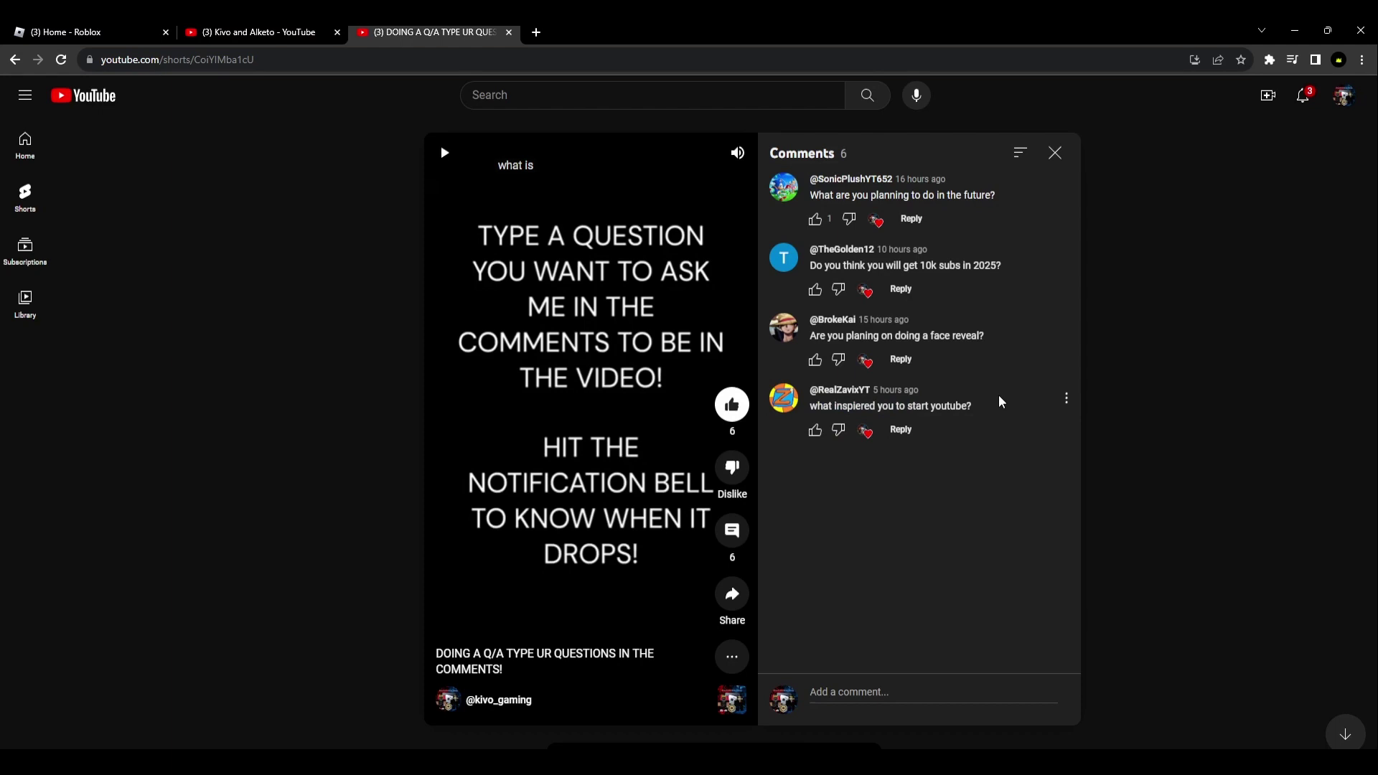